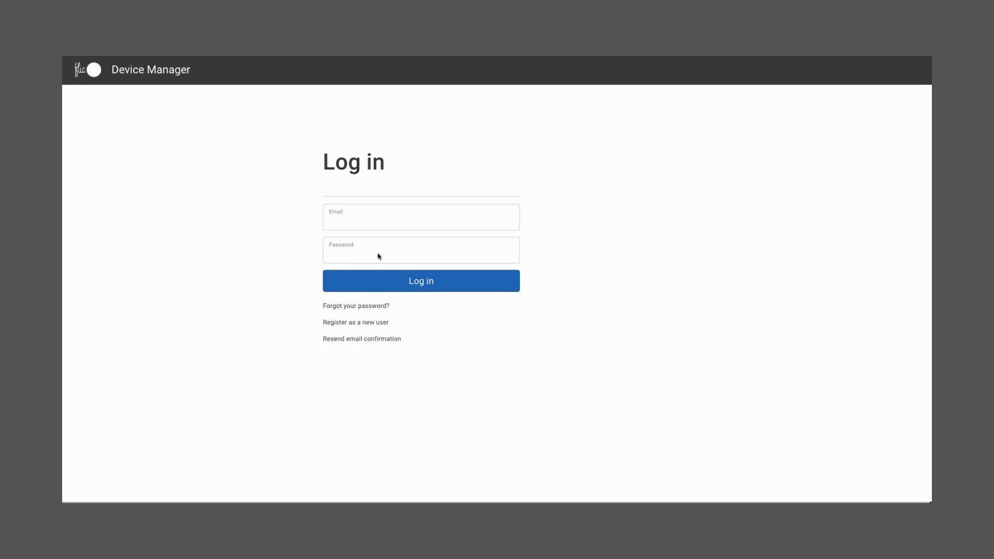
- Log in to Flic Device Manager using the saved account credentials from autofill
left_click(383, 218)
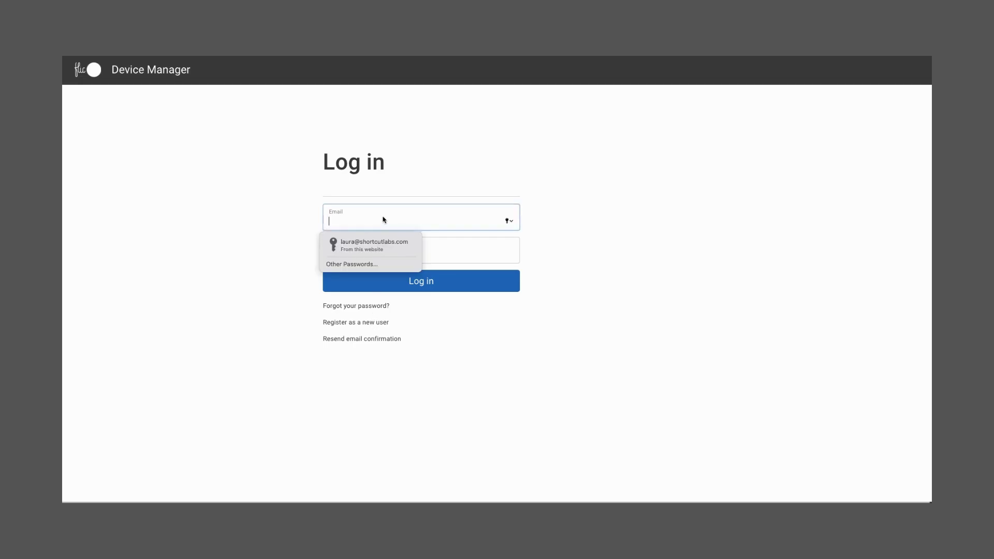
left_click(372, 244)
left_click(413, 285)
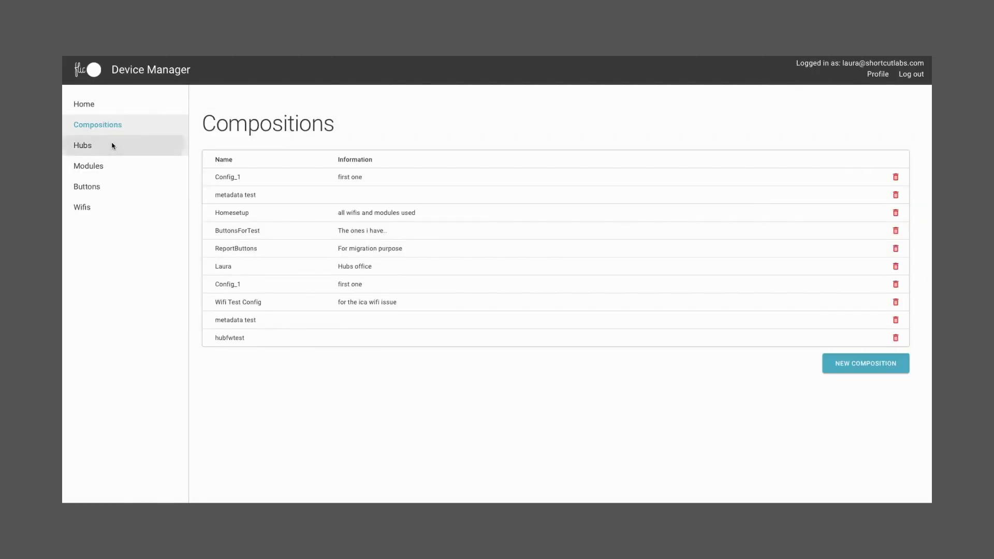
- Go to the Hubs page and bring up the Import Hubs dialog
left_click(112, 145)
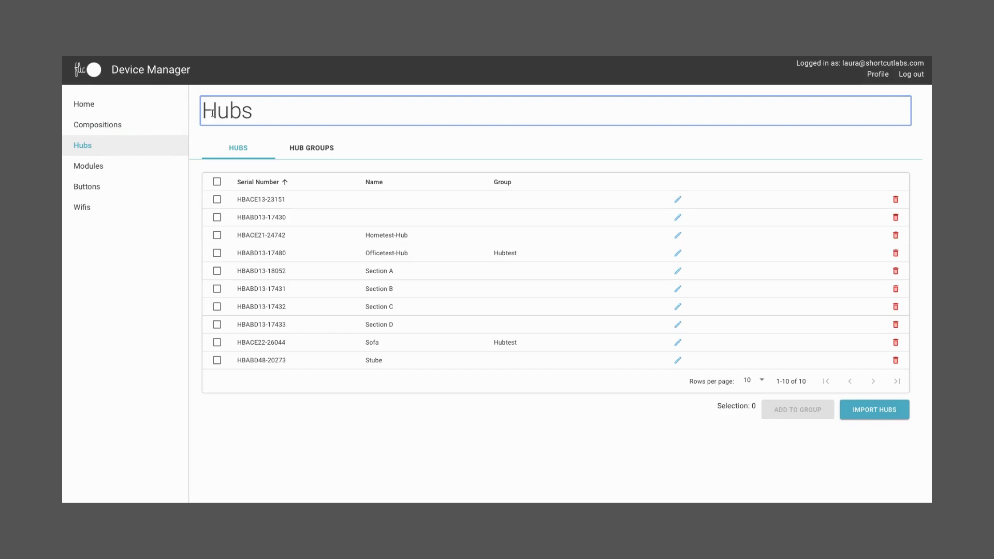
left_click(874, 411)
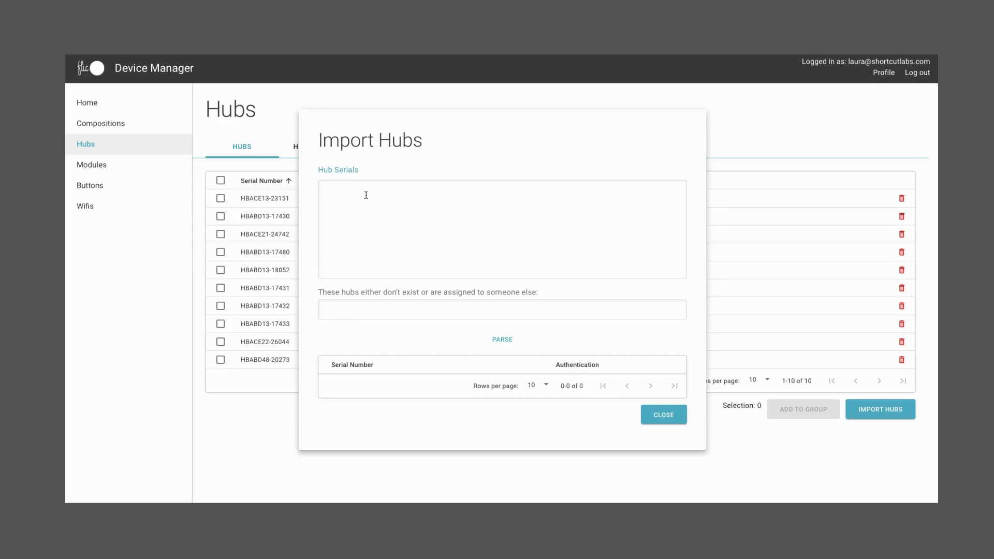
type("HBACE28-29321")
left_click(500, 339)
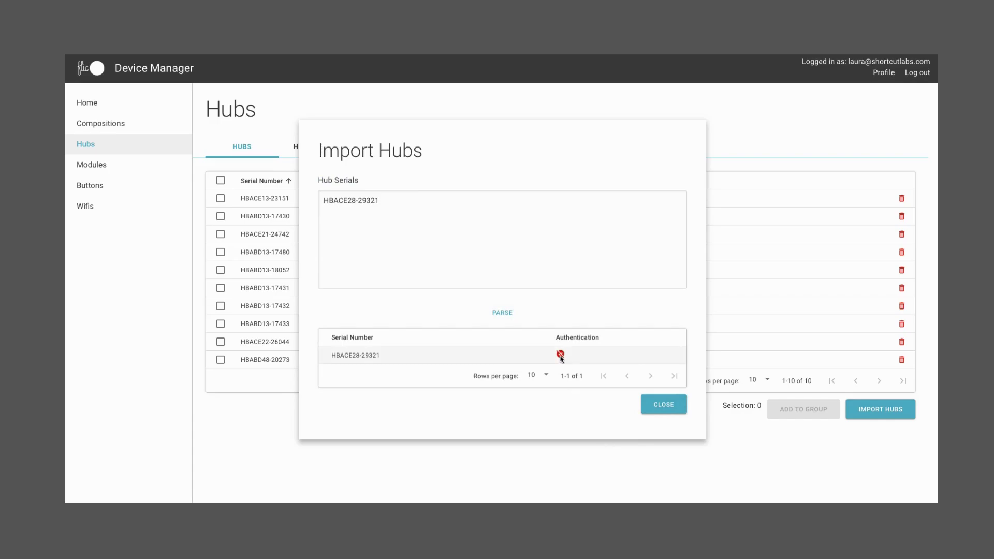
mouse_move(561, 358)
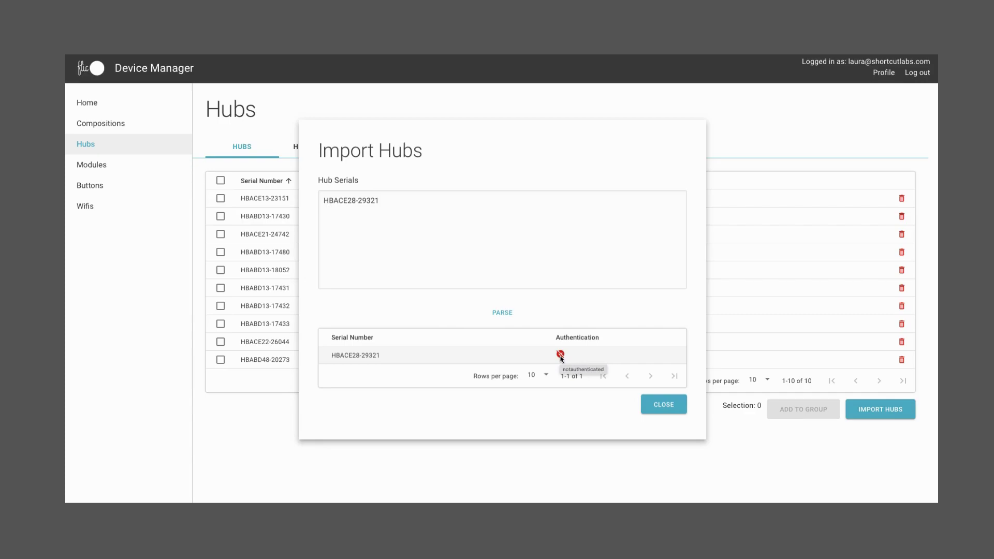
left_click(562, 357)
left_click(662, 405)
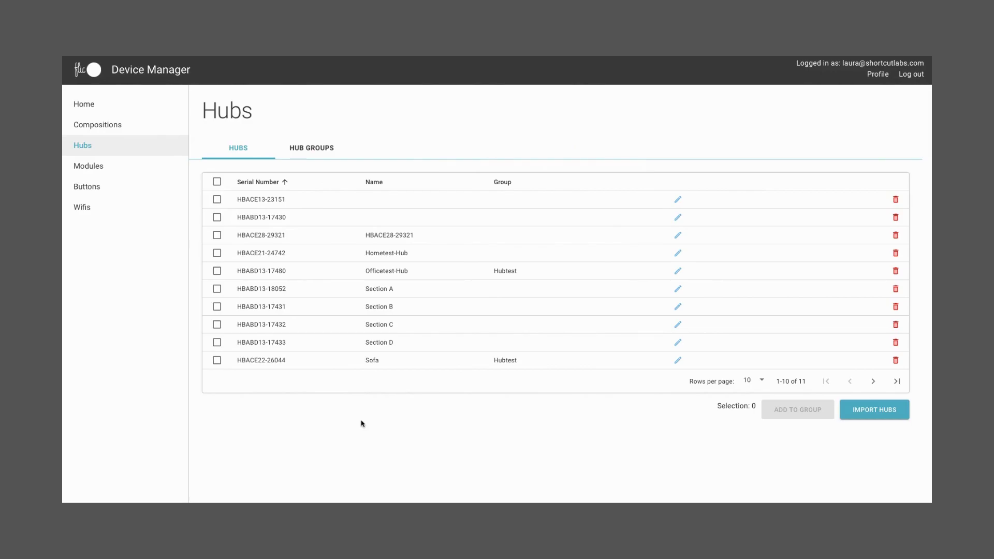
- Browse the Modules tables, then show the Module Groups tab with Test group and i want one
left_click(101, 168)
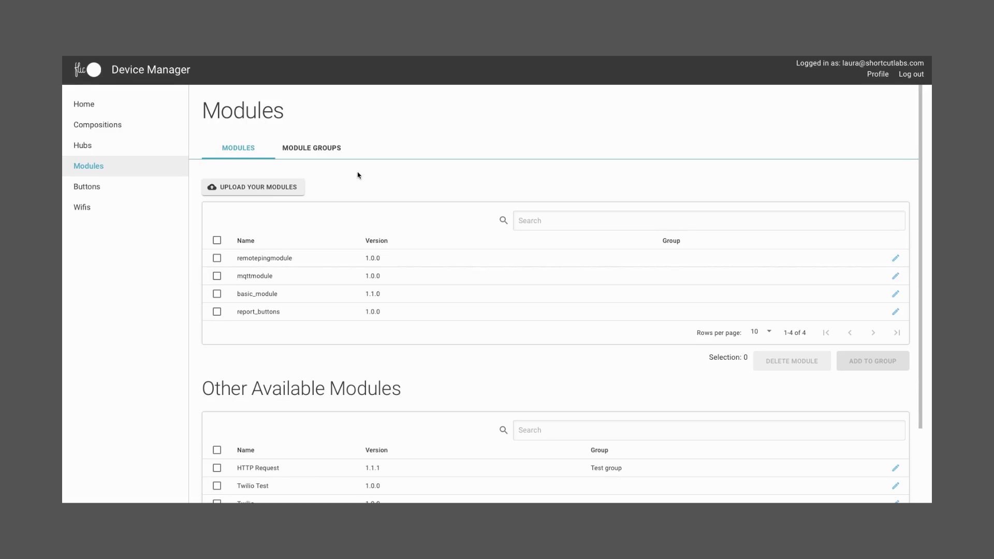
scroll(625, 357, "down", 3)
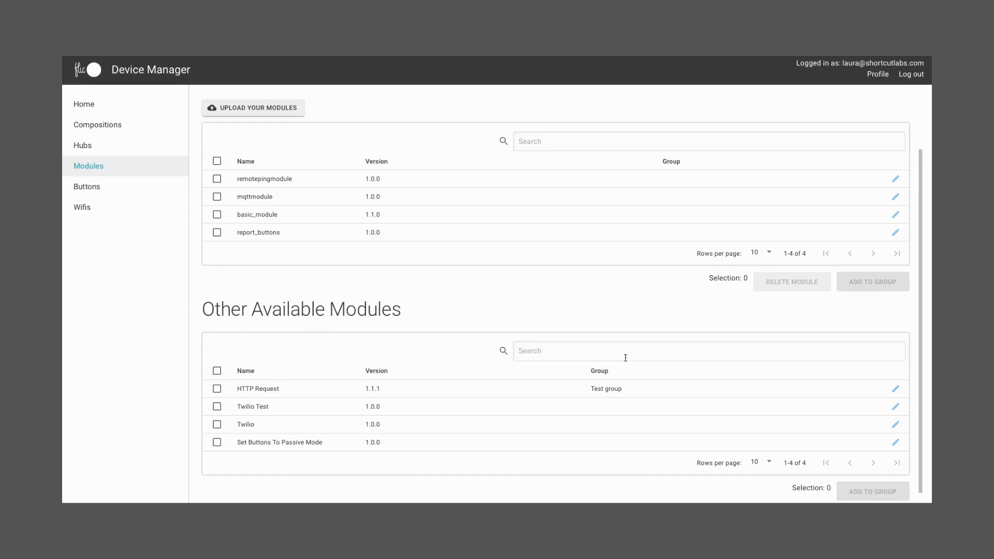
scroll(626, 358, "up", 3)
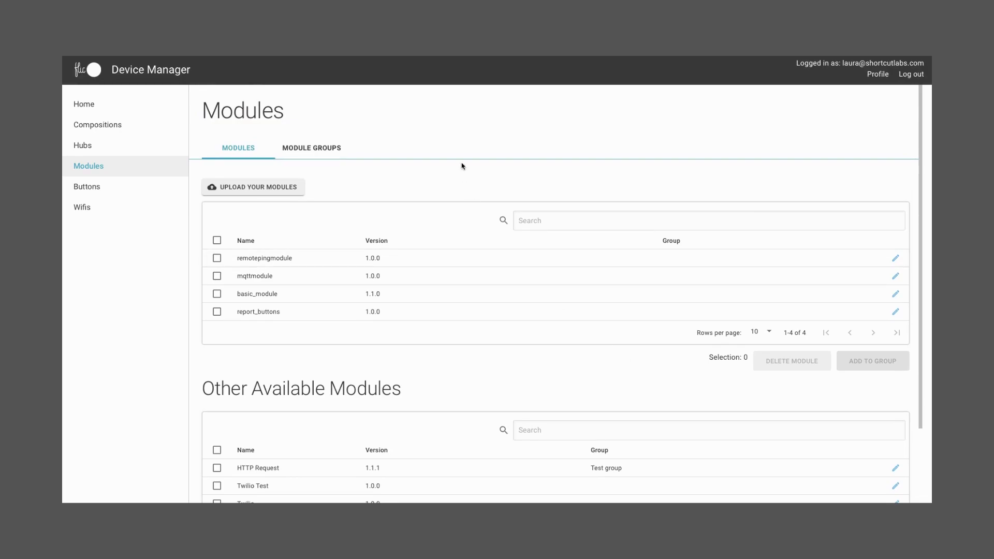
left_click(325, 148)
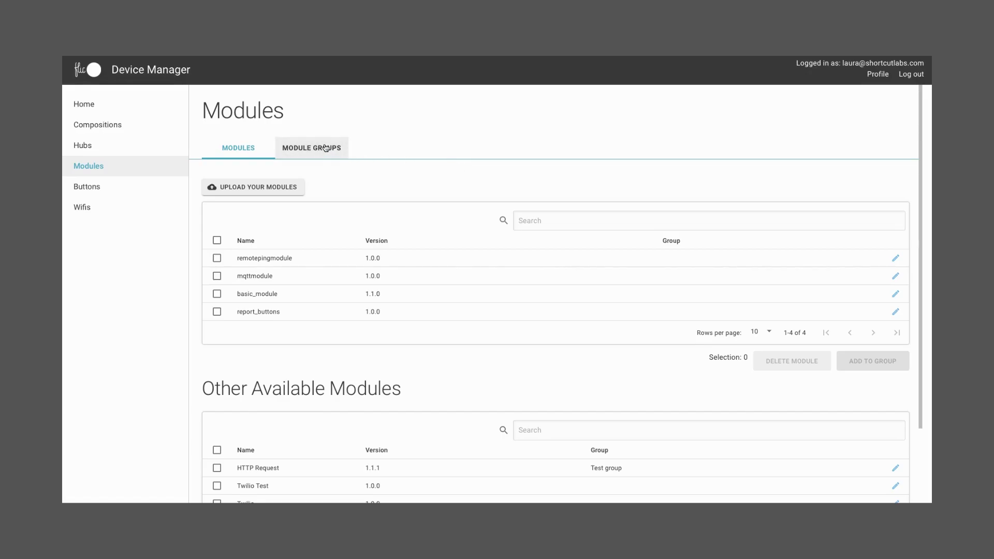
left_click(326, 147)
left_click(326, 148)
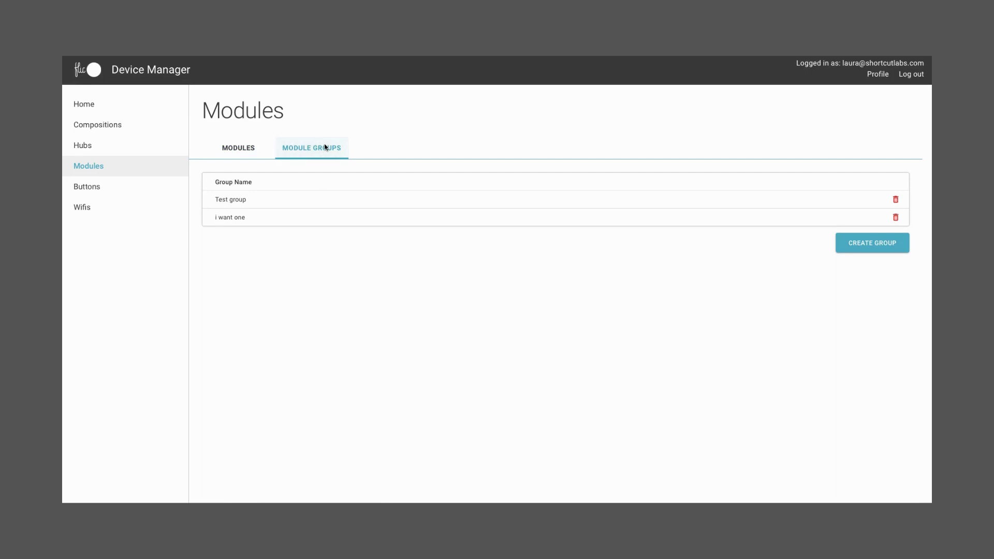
- Open the Buttons page and dismiss the Import Buttons form without importing anything
left_click(102, 188)
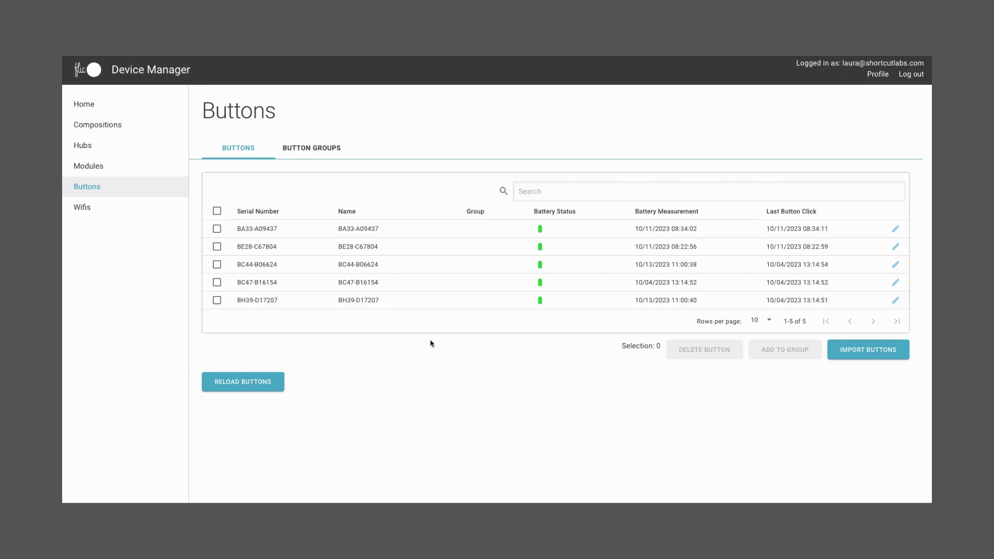
left_click(876, 350)
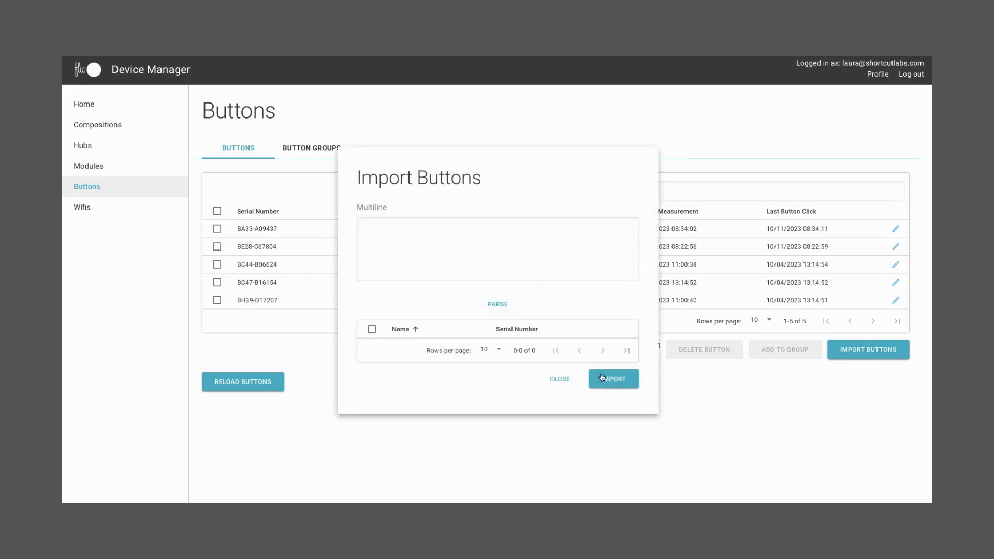
left_click(564, 384)
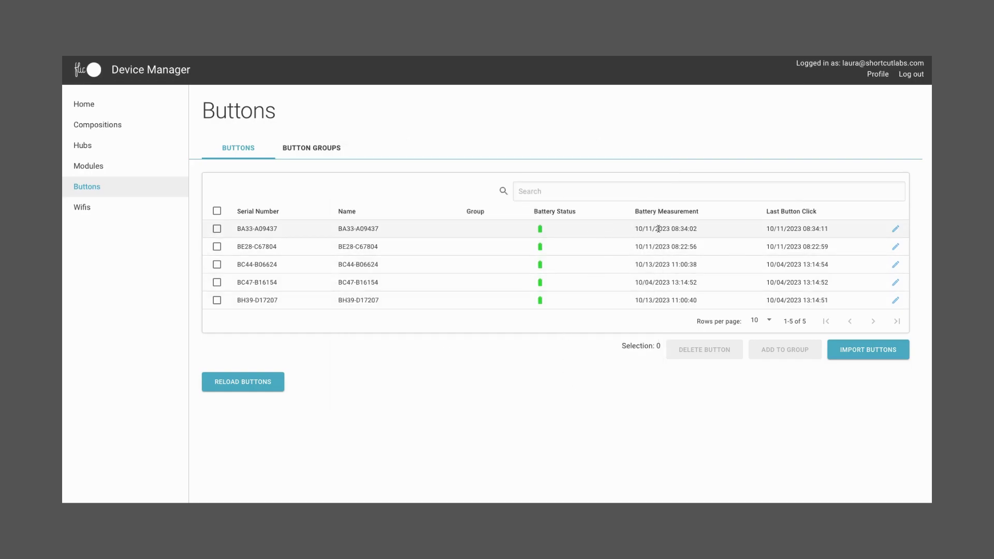
left_click(897, 231)
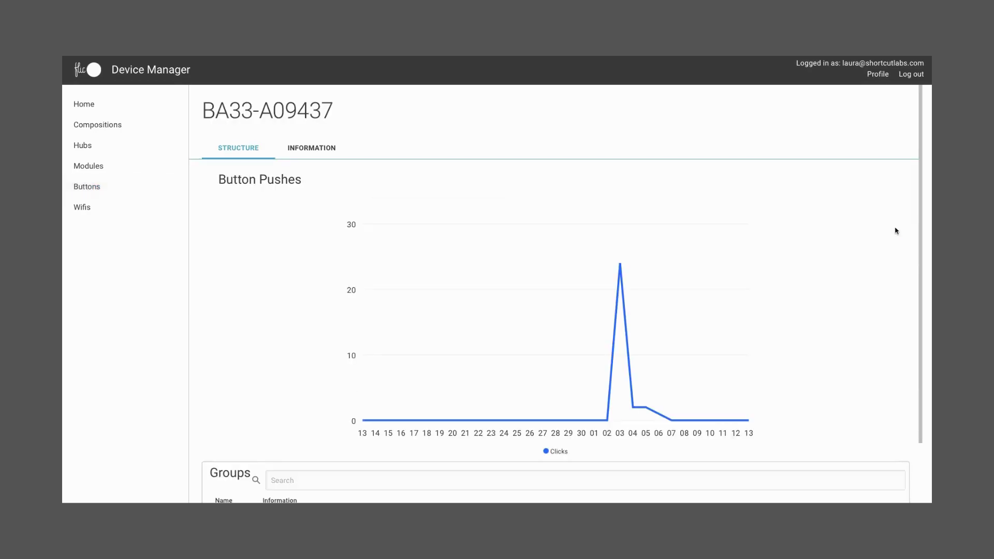
scroll(719, 279, "down", 2)
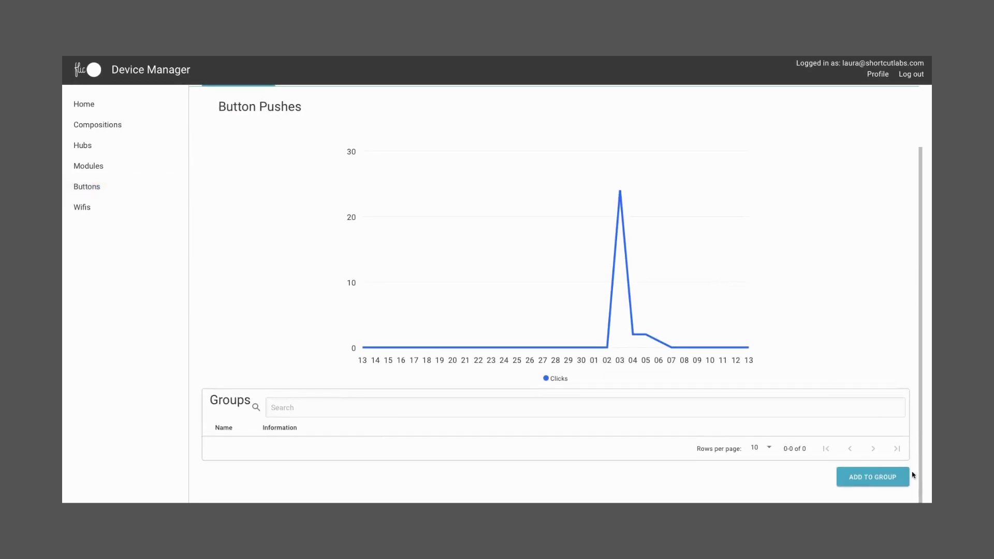
scroll(790, 375, "up", 2)
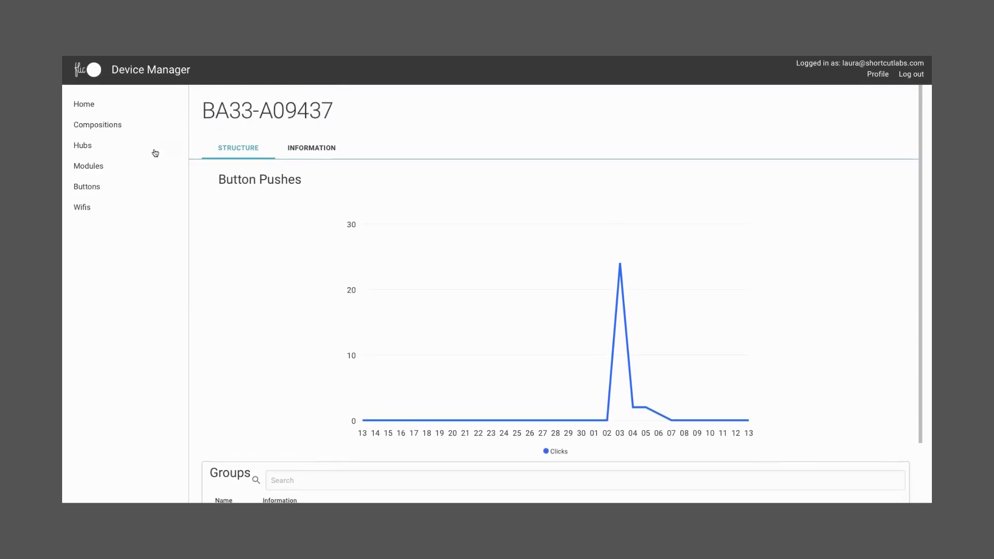
left_click(100, 194)
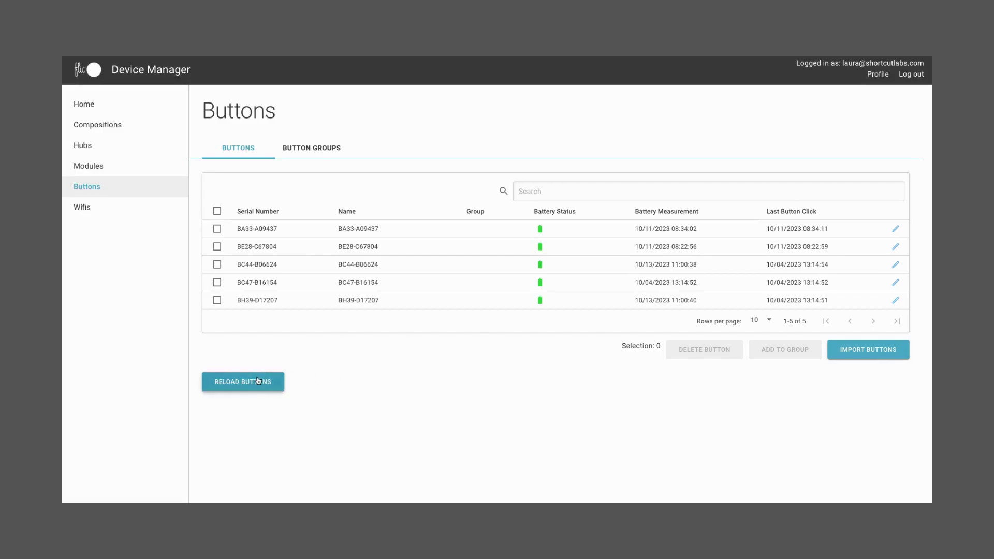
- Reload the button list, then show the Wifis page listing Tele2_6562cb and Testwifi
left_click(241, 381)
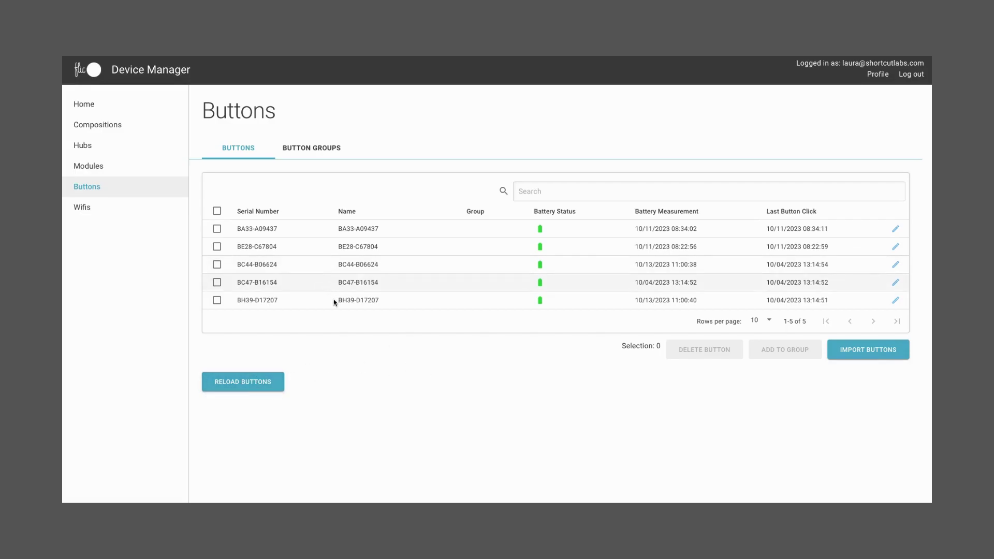
left_click(105, 215)
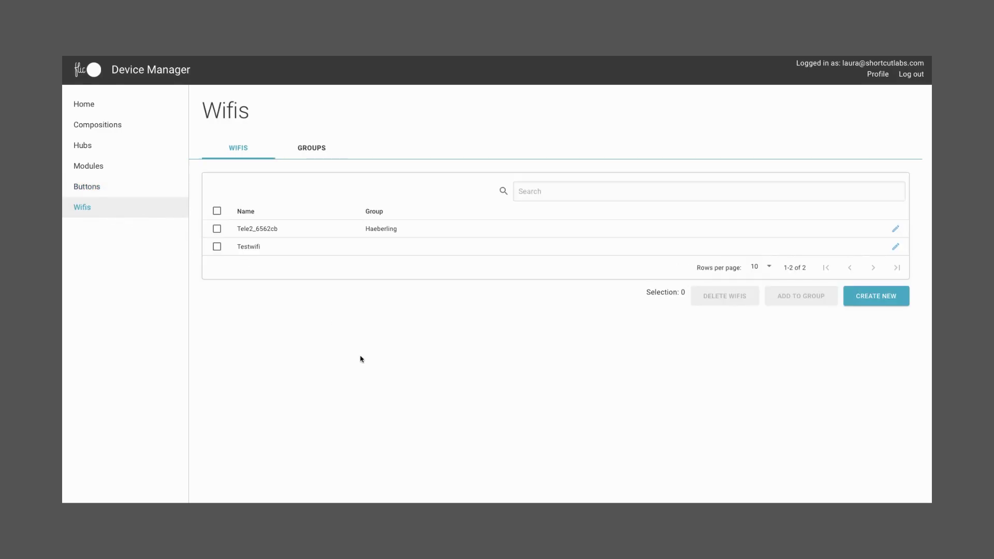
- Submit the New Wifi form, then view the wifi Groups tab showing Haeberling
left_click(899, 299)
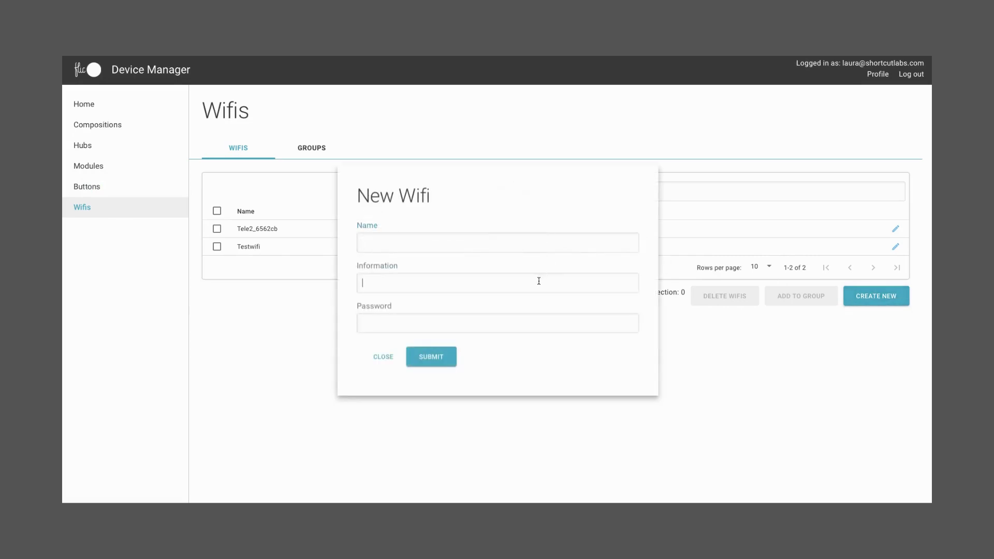
left_click(466, 323)
left_click(430, 359)
left_click(305, 149)
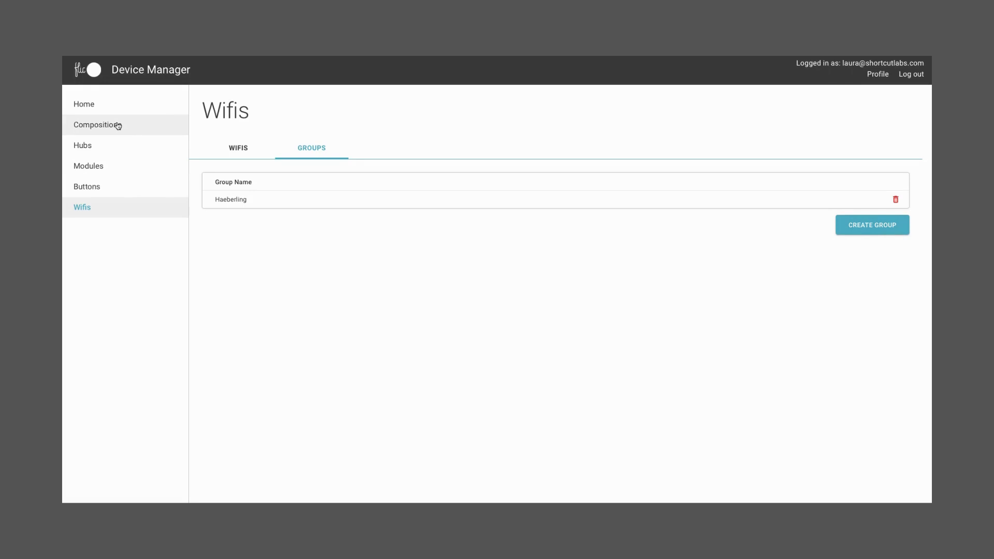
- Create a new composition named 'ica' with information 'corridor'
left_click(118, 125)
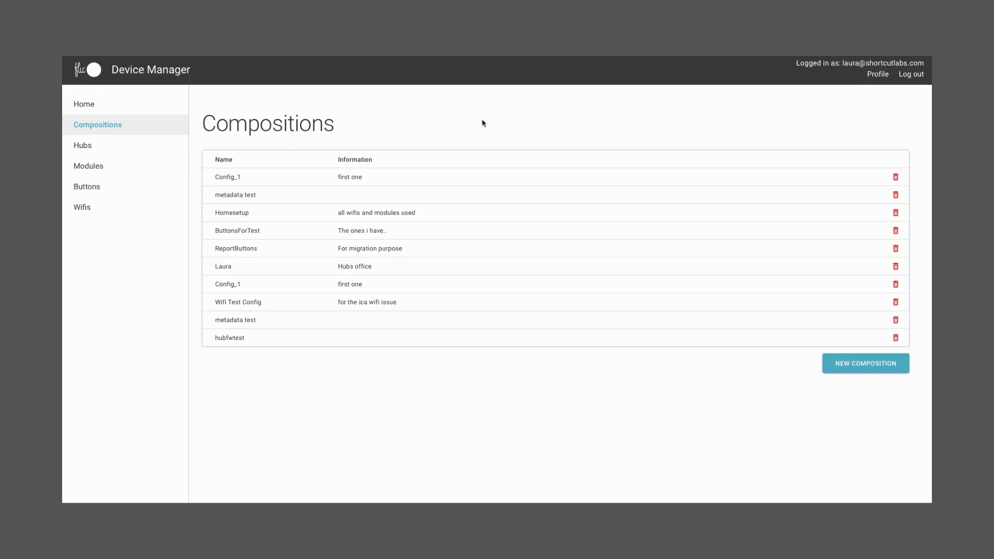
left_click(852, 366)
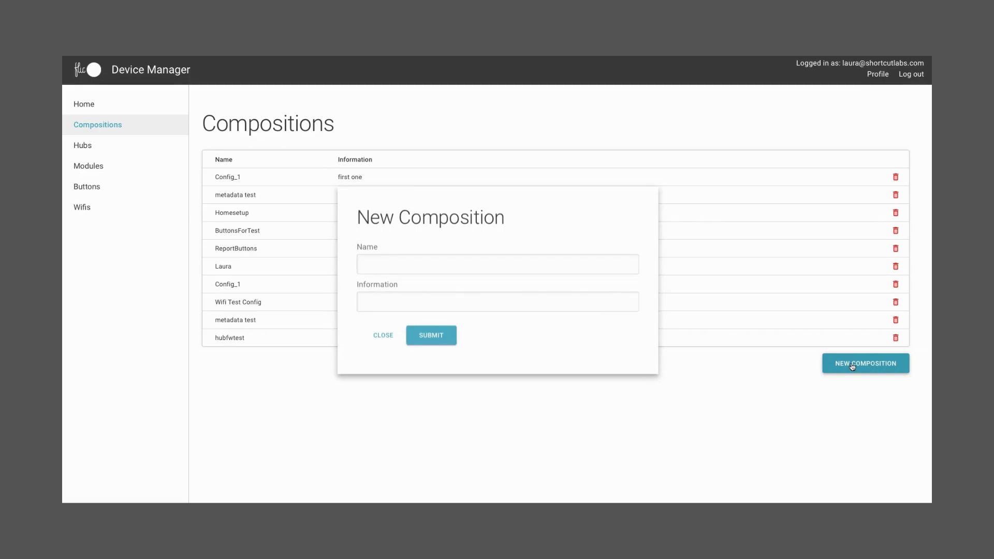
left_click(534, 263)
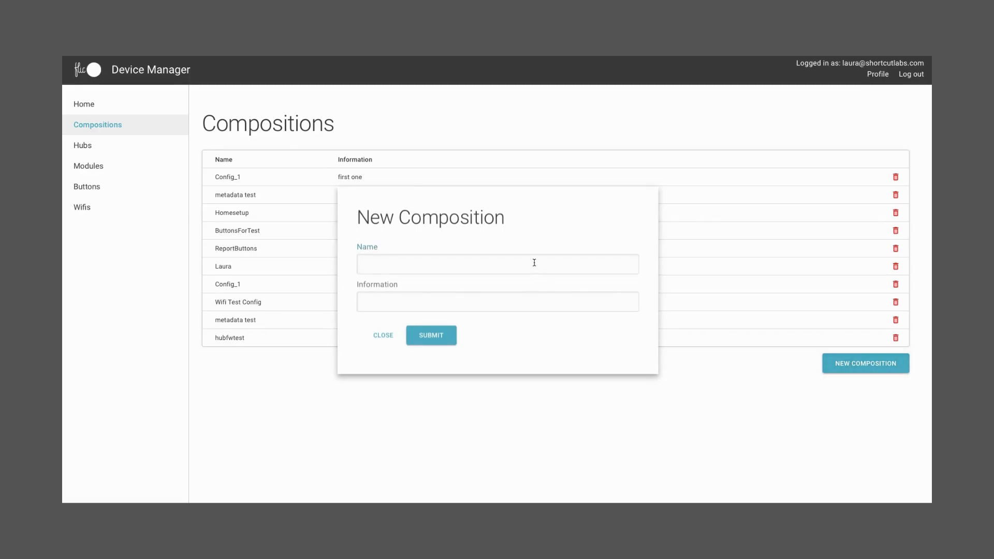
type("ica")
left_click(362, 302)
type("corridor")
left_click(434, 337)
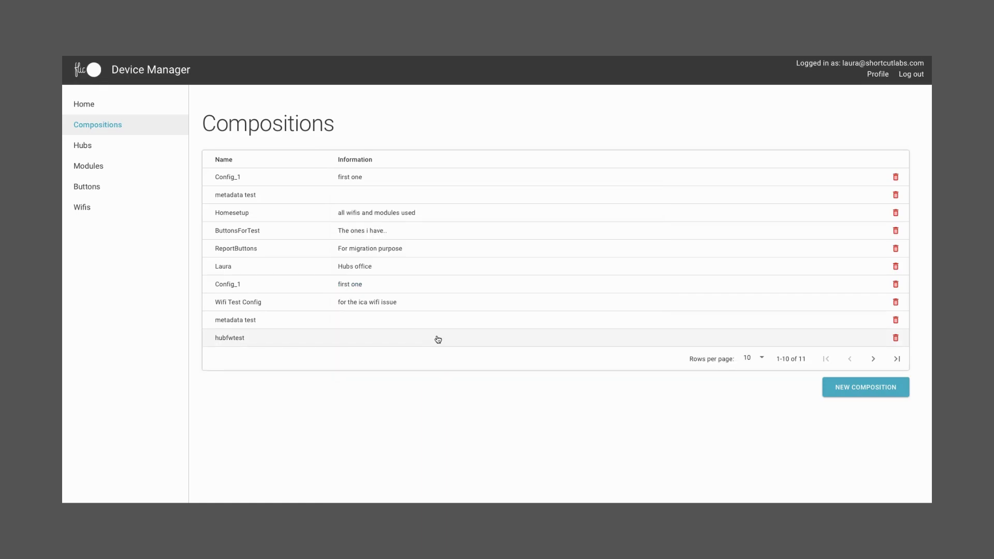
- Open the ica composition on the next page, cancel Add Component, and return to Hubs
left_click(874, 359)
left_click(562, 175)
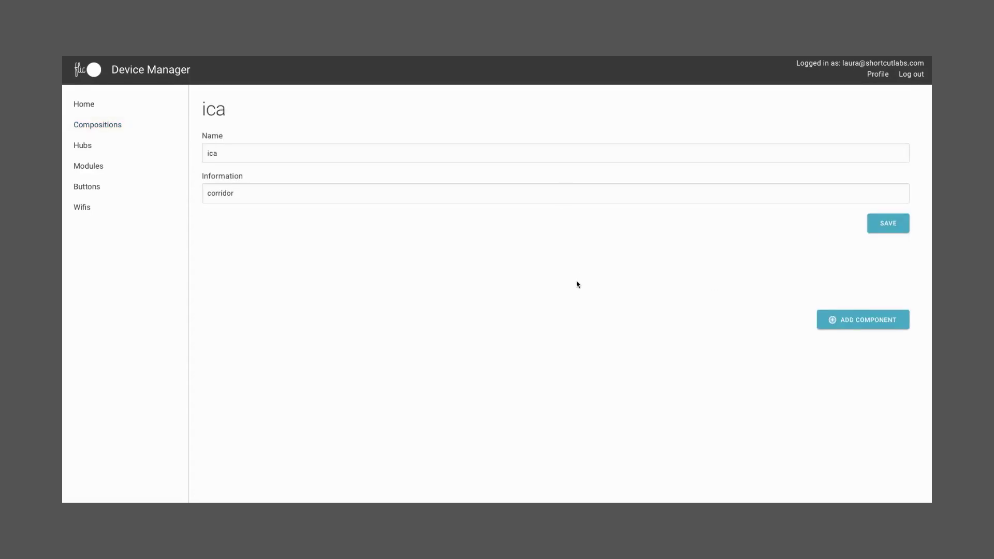
left_click(886, 325)
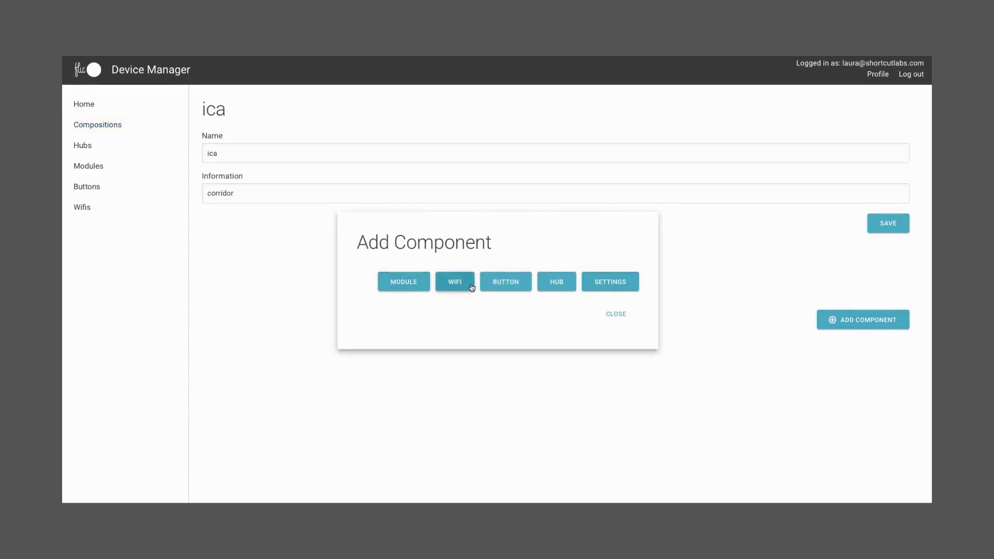
left_click(621, 315)
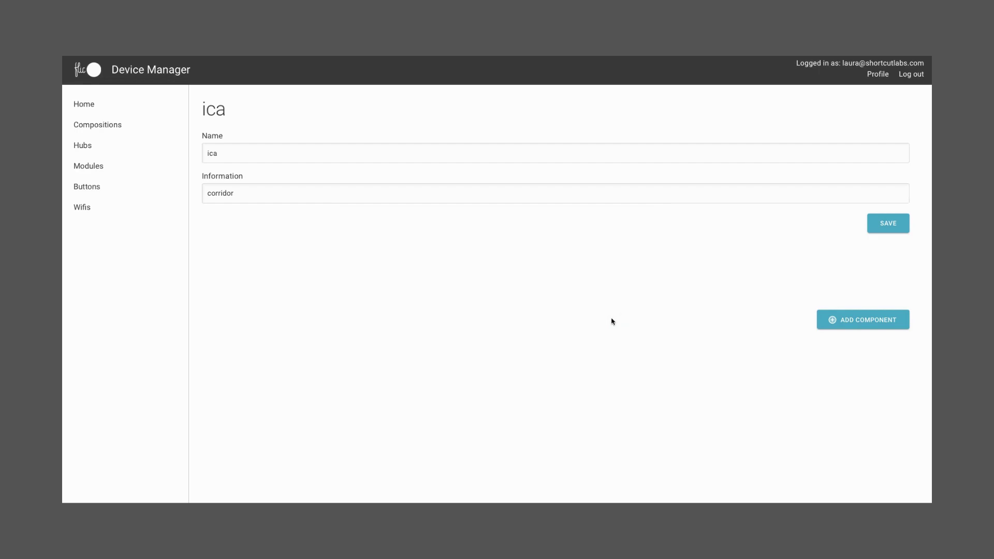
left_click(99, 145)
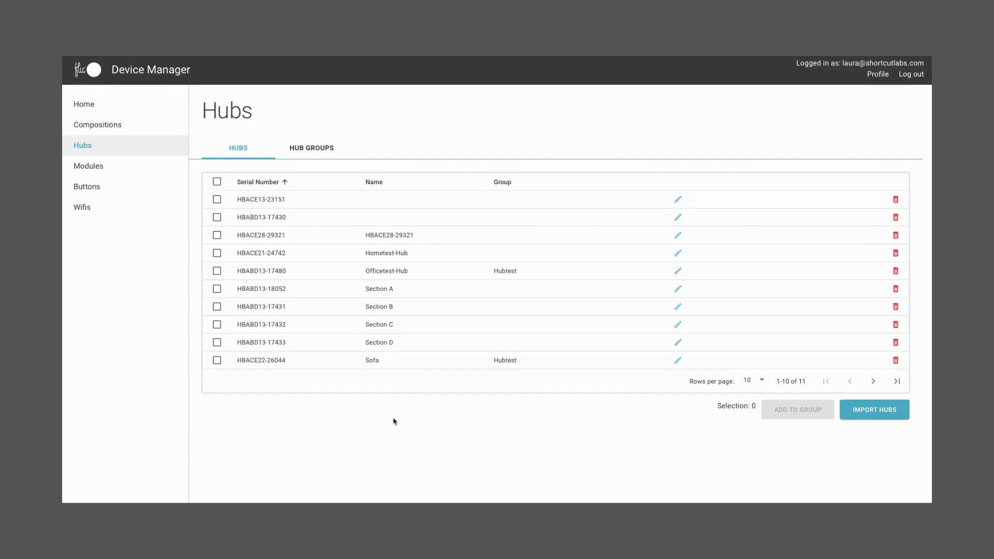
- Open Hometest-Hub (HBACE21-24742) and inspect its Button Pushes chart and Hub Status bar
left_click(335, 257)
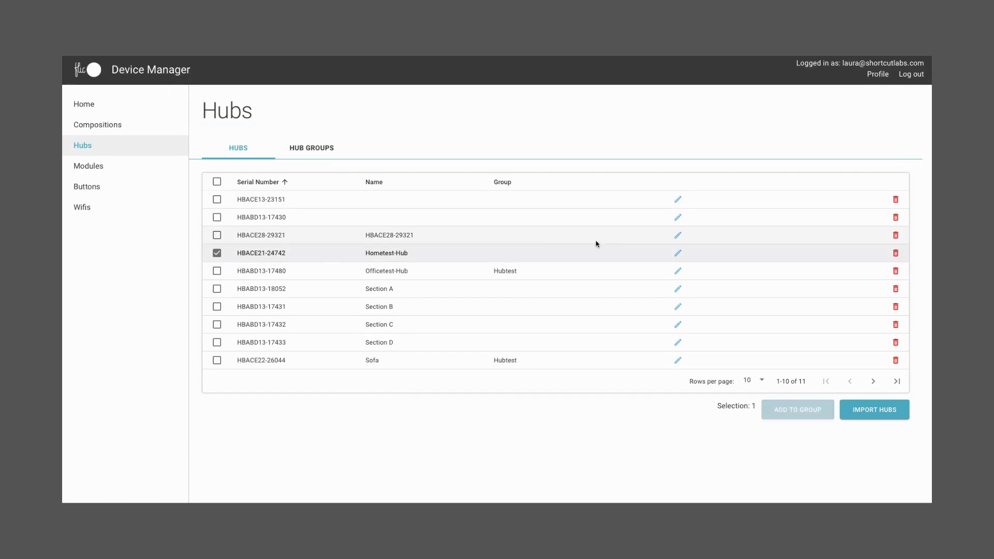
left_click(678, 255)
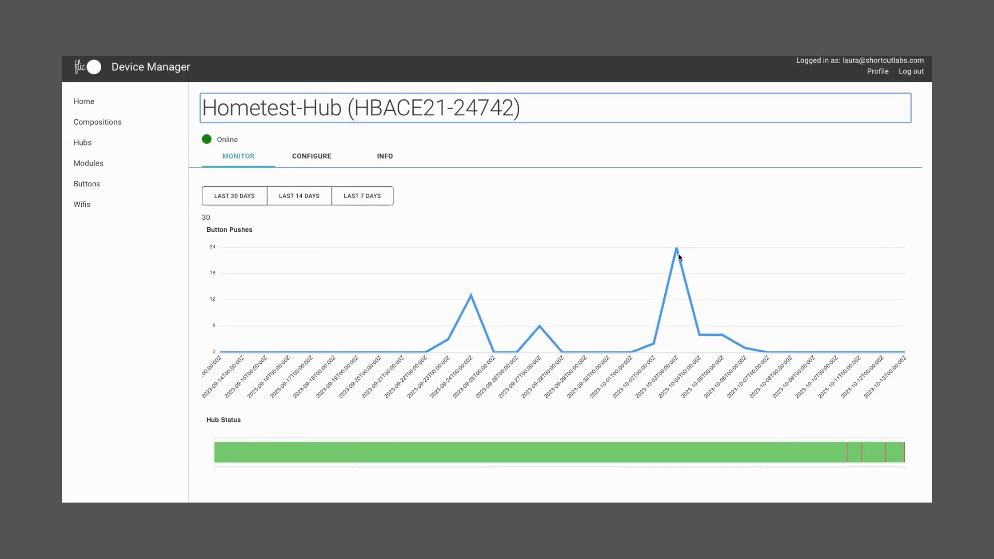
mouse_move(679, 255)
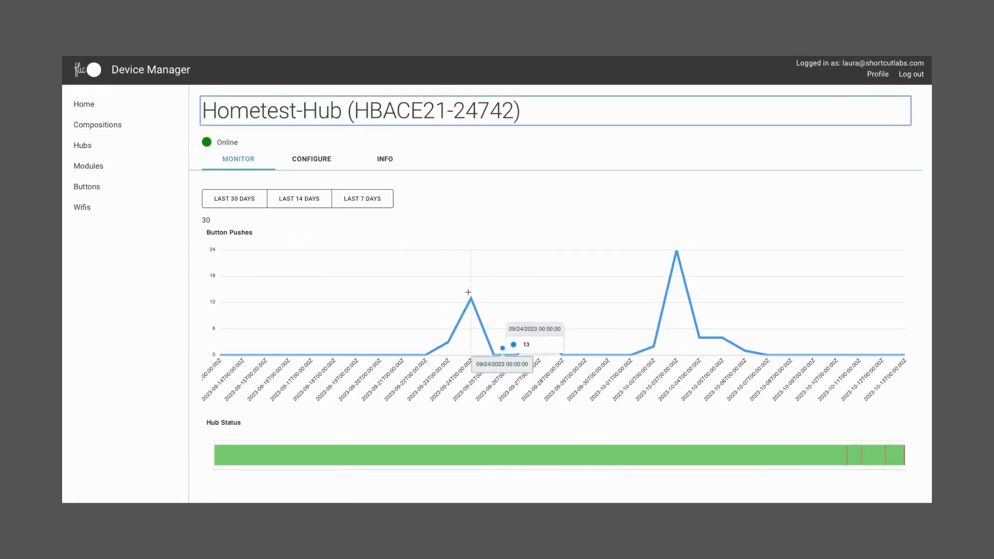
mouse_move(541, 329)
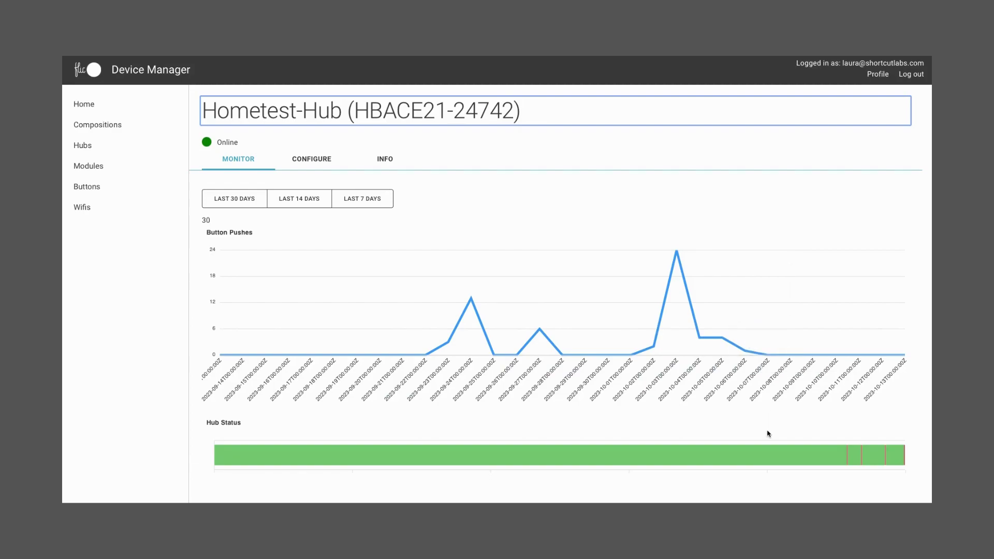
mouse_move(777, 455)
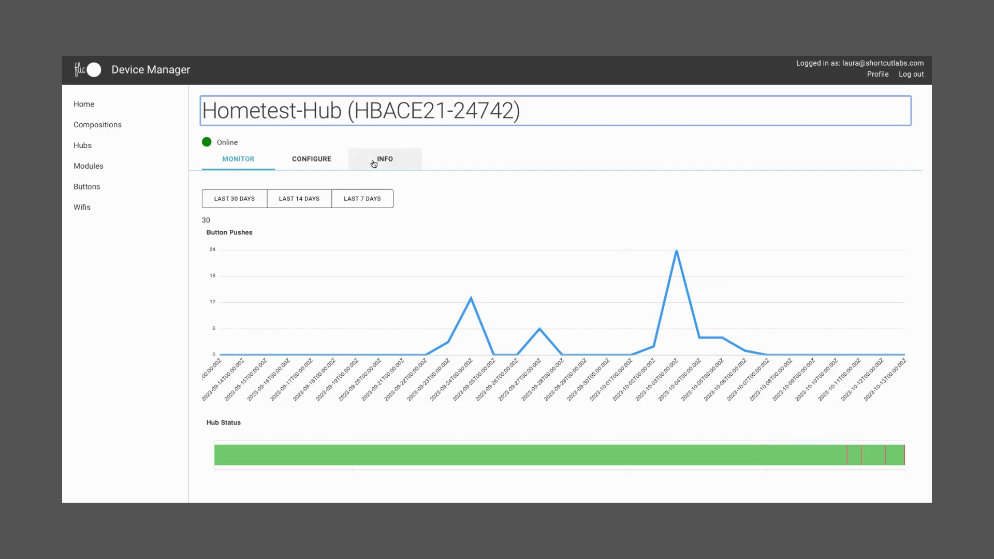
- On Hometest-Hub's Configure tab, bring up the Add Component choices: Module, Wifi, Button, Settings
left_click(317, 166)
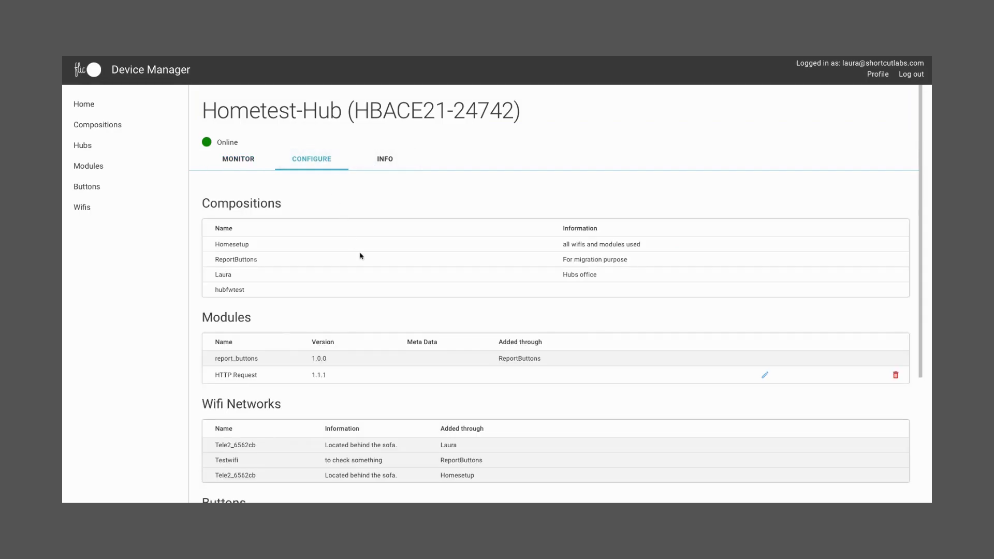
scroll(364, 271, "down", 2)
scroll(365, 271, "down", 4)
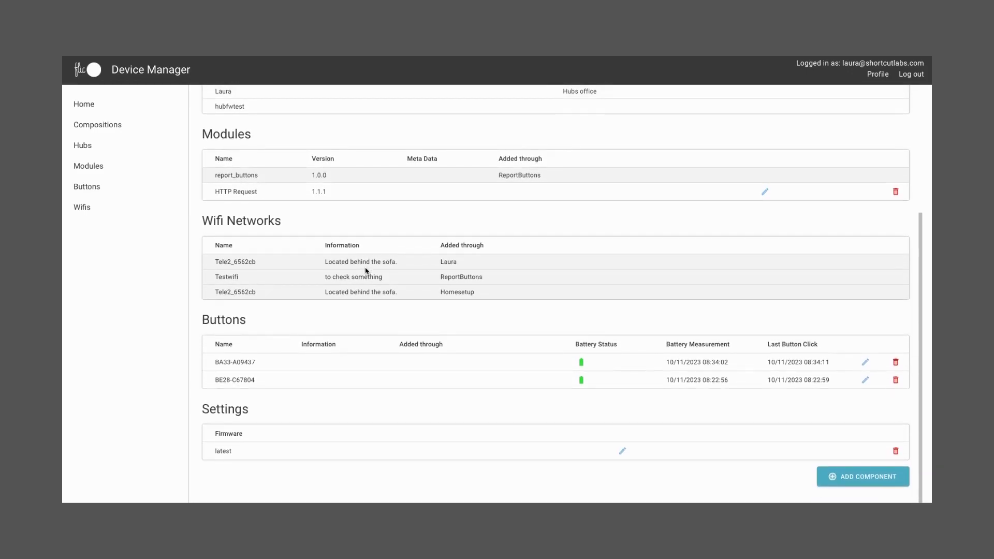
left_click(853, 479)
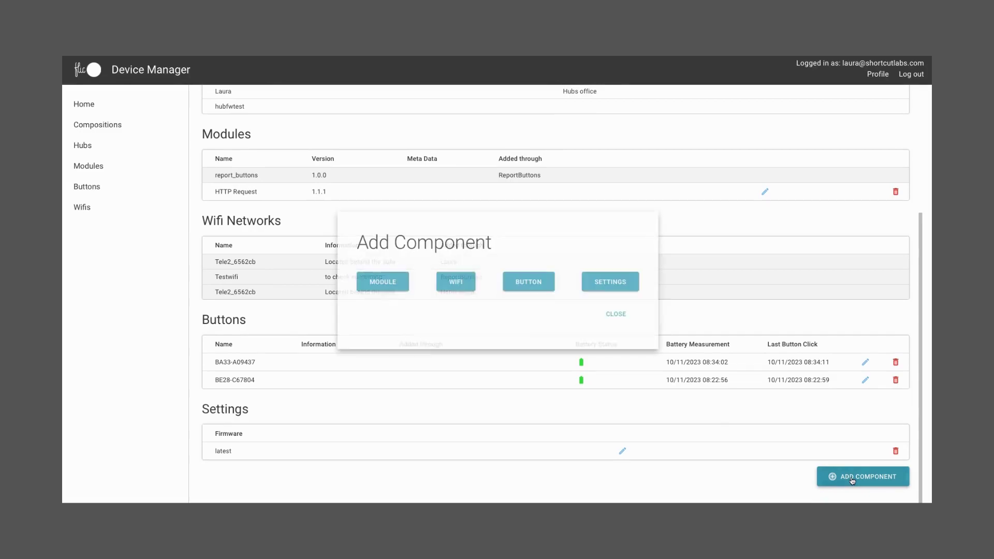